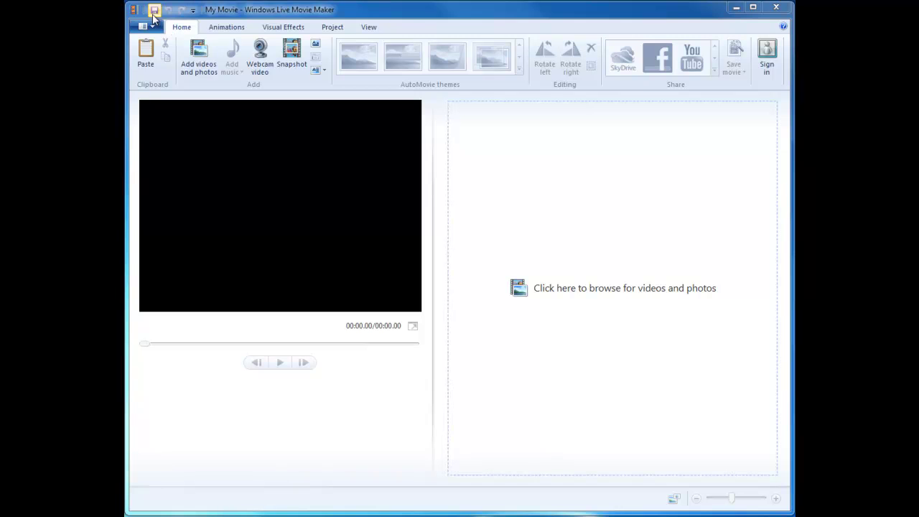
- Save the empty project as 'DNA' in the Desktop's Digital Storytelling folder
{"action": "left_click", "coordinate": [154, 11]}
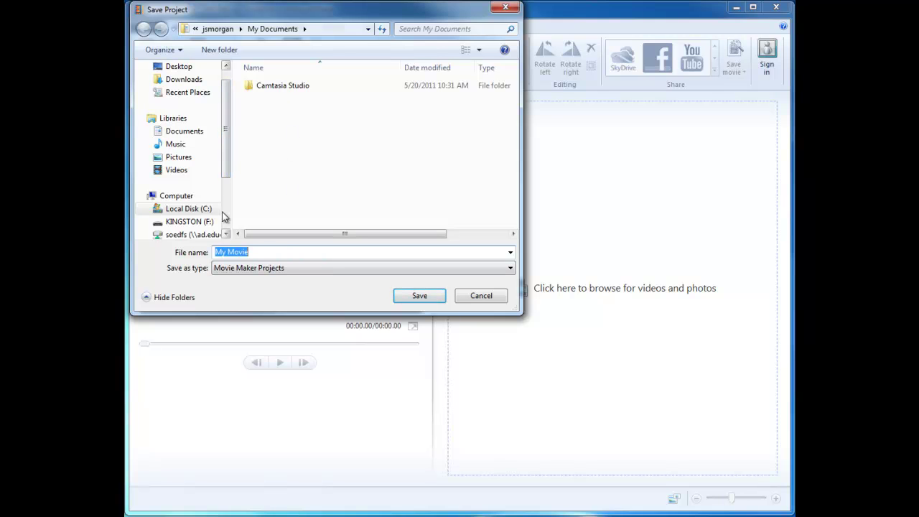
{"action": "scroll", "coordinate": [225, 208], "scroll_direction": "down", "scroll_amount": 2}
{"action": "scroll", "coordinate": [222, 203], "scroll_direction": "up", "scroll_amount": 1}
{"action": "scroll", "coordinate": [221, 193], "scroll_direction": "up", "scroll_amount": 1}
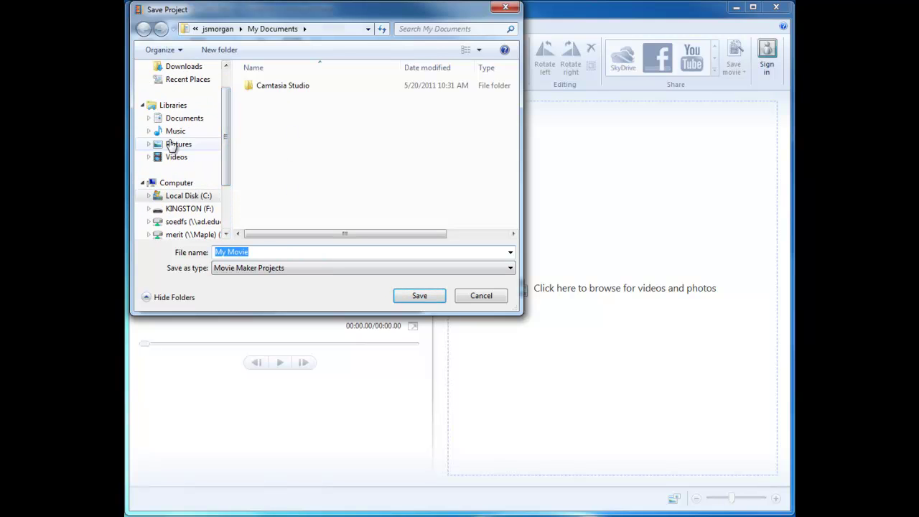
{"action": "scroll", "coordinate": [193, 101], "scroll_direction": "up", "scroll_amount": 1}
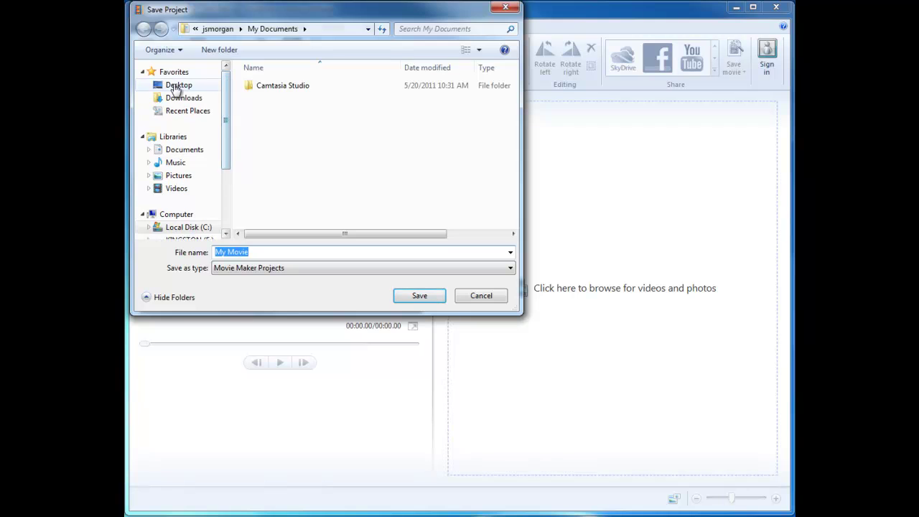
{"action": "left_click", "coordinate": [179, 85]}
{"action": "double_click", "coordinate": [323, 220]}
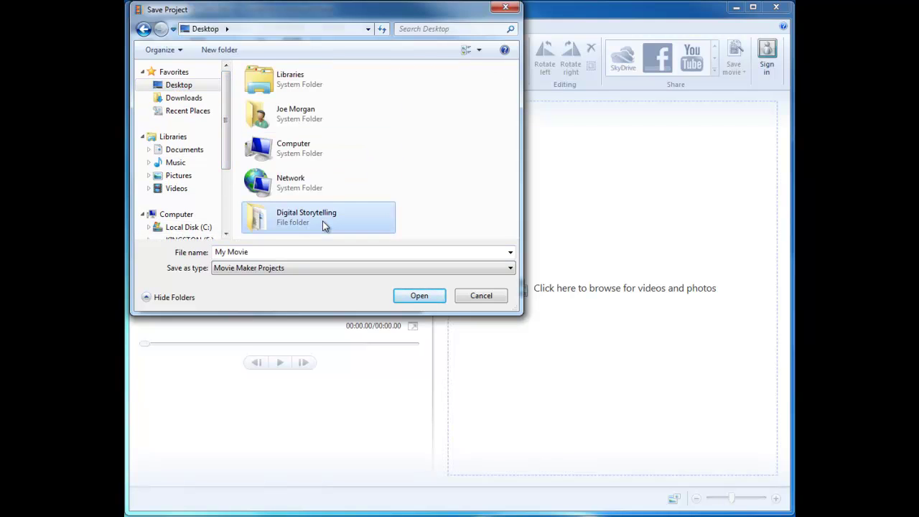
{"action": "double_click", "coordinate": [279, 252]}
{"action": "left_click", "coordinate": [280, 252]}
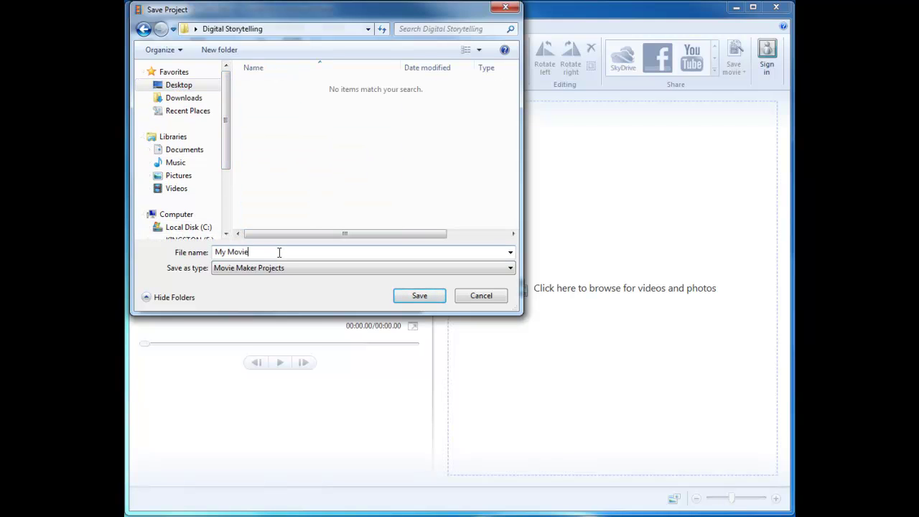
{"action": "key", "text": "BackSpace"}
{"action": "key", "text": "BackSpace"}
{"action": "key", "text": "BackSpace"}
{"action": "key", "text": "BackSpace"}
{"action": "key", "text": "BackSpace"}
{"action": "key", "text": "BackSpace"}
{"action": "key", "text": "BackSpace"}
{"action": "type", "text": "DNA"}
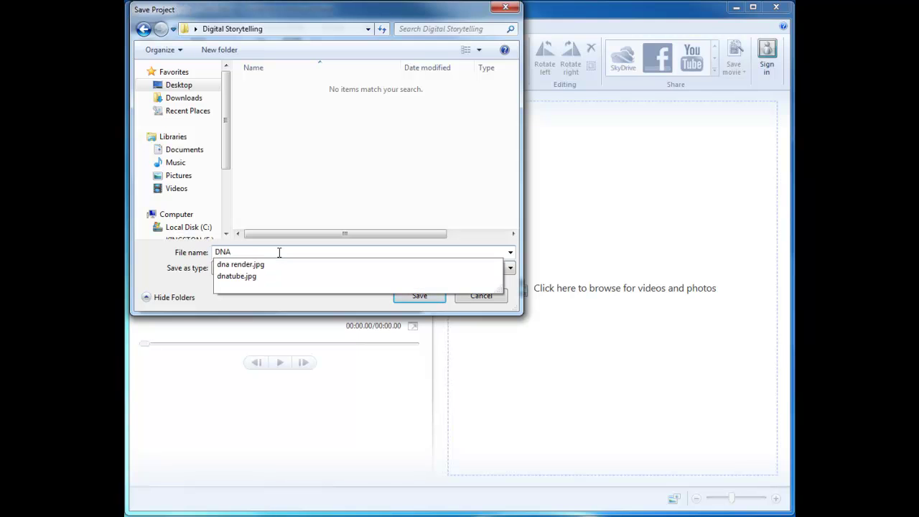
{"action": "key", "text": "Return"}
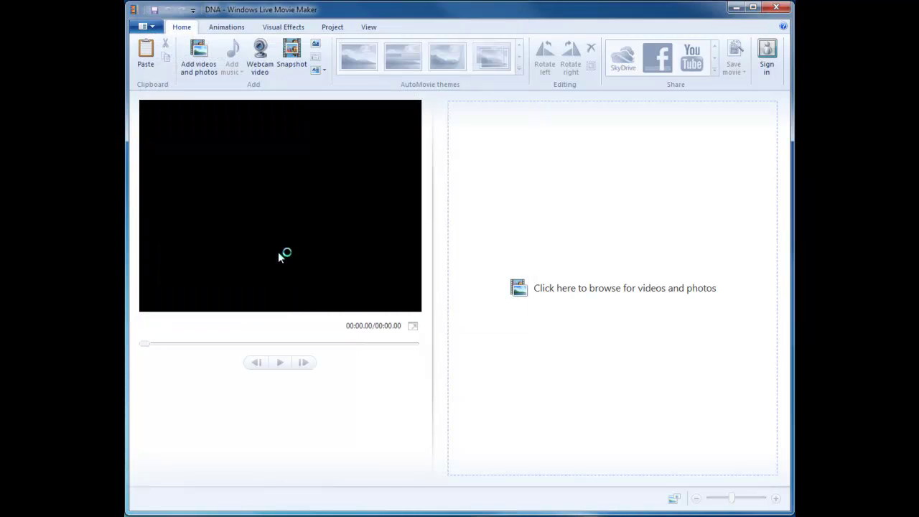
- Review the Animations and Visual Effects options, ending on the Project tab's settings
{"action": "left_click", "coordinate": [224, 27]}
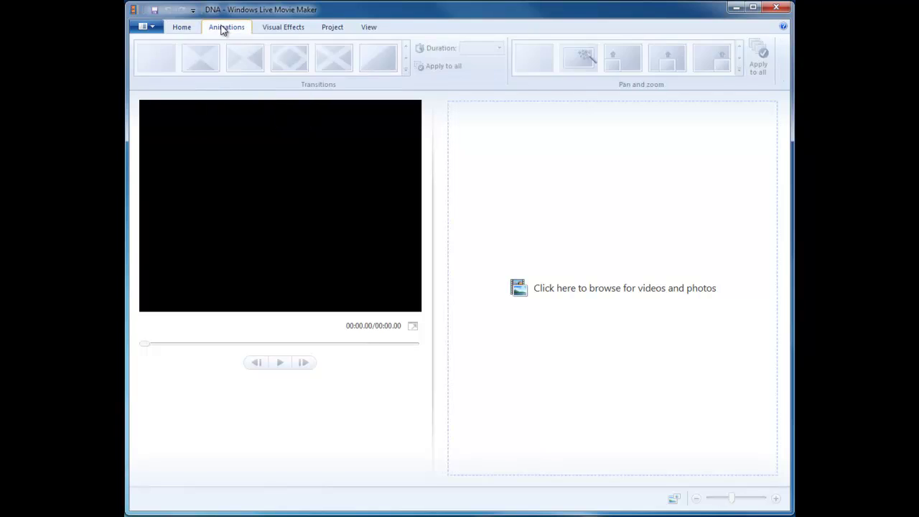
{"action": "left_click", "coordinate": [272, 33]}
{"action": "left_click", "coordinate": [329, 29]}
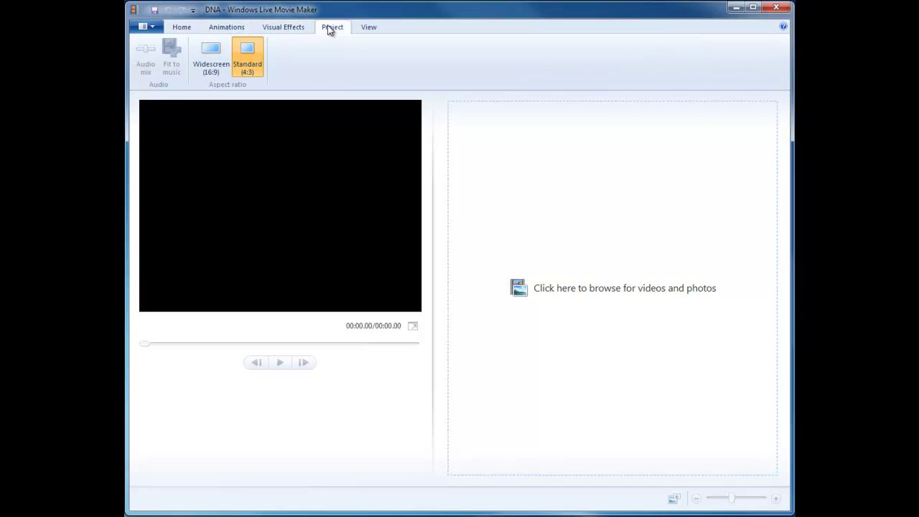
{"action": "left_click", "coordinate": [293, 26]}
{"action": "left_click", "coordinate": [319, 29]}
- Open the Desktop's Digital Storytelling folder and place its window beside Movie Maker
{"action": "left_click_drag", "start_coordinate": [241, 12], "coordinate": [250, 43]}
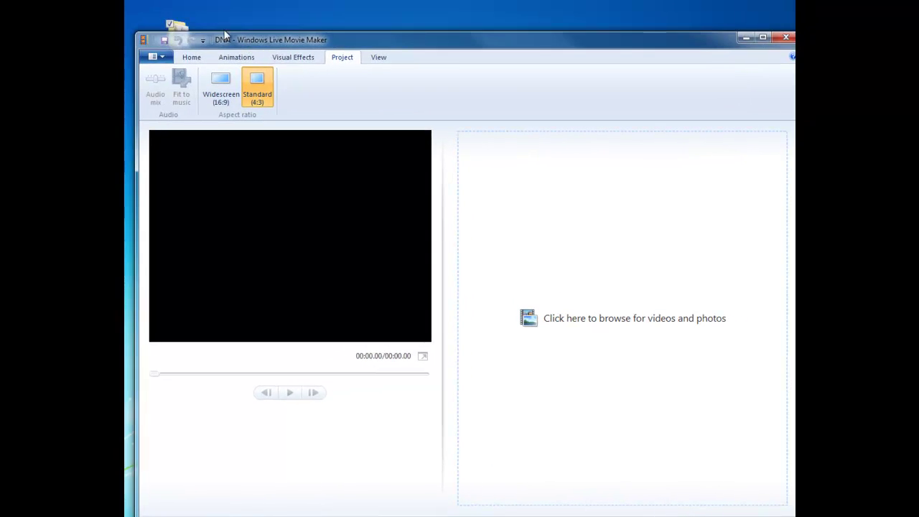
{"action": "double_click", "coordinate": [181, 29]}
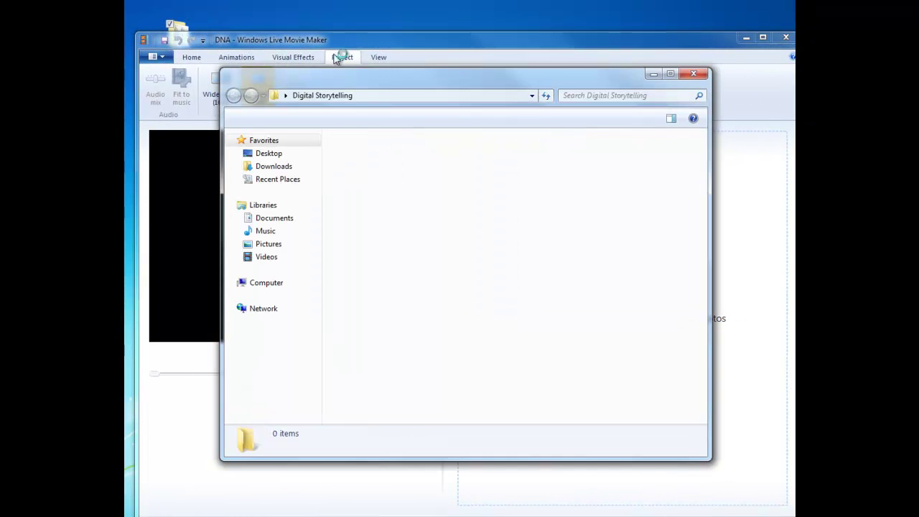
{"action": "left_click_drag", "start_coordinate": [379, 76], "coordinate": [272, 27]}
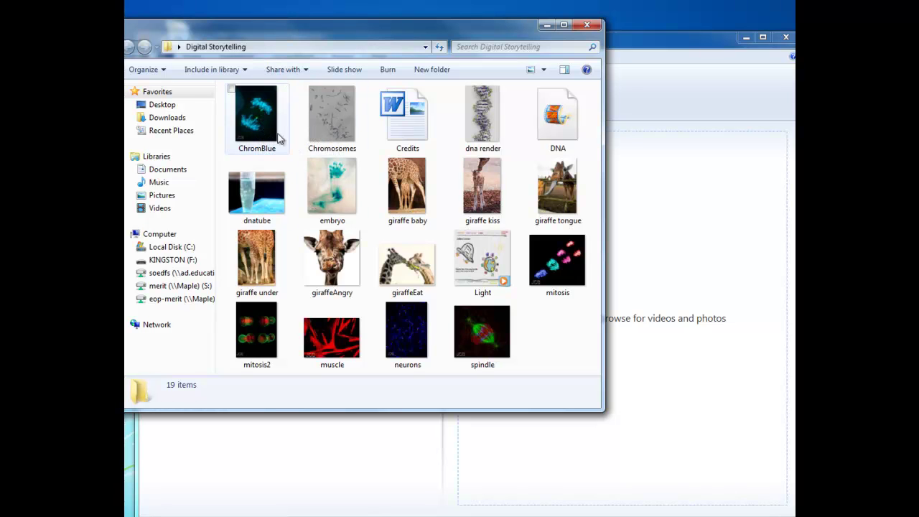
- Add the eight photos from ChromBlue to muscle, then giraffe baby, to the storyboard
{"action": "left_click_drag", "start_coordinate": [234, 111], "coordinate": [346, 362]}
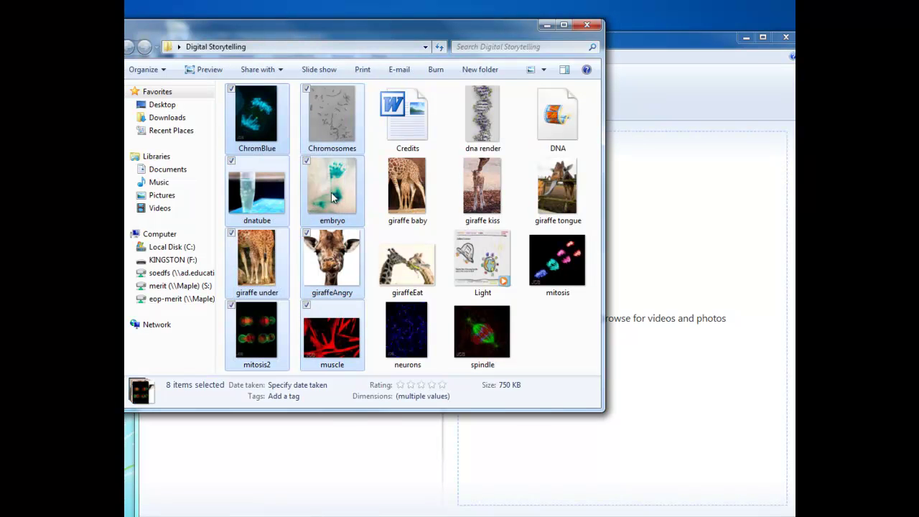
{"action": "left_click_drag", "start_coordinate": [334, 195], "coordinate": [687, 314]}
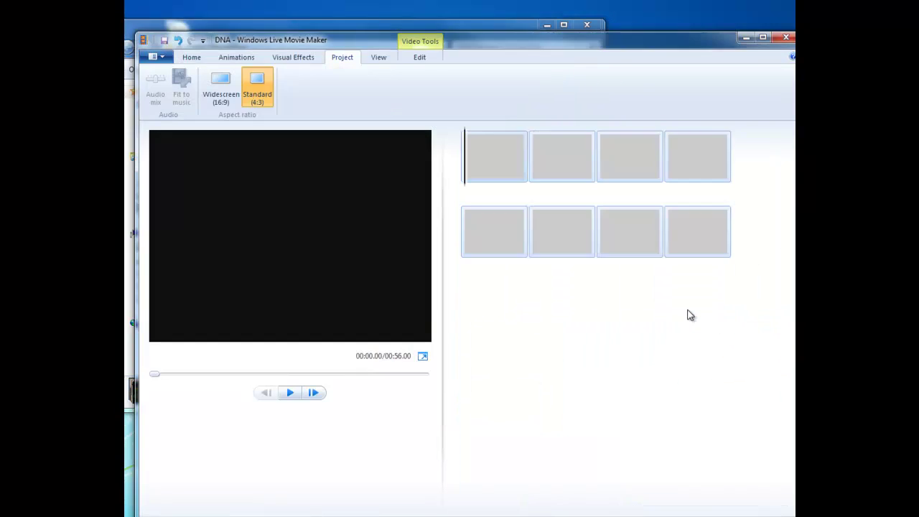
{"action": "left_click", "coordinate": [313, 23]}
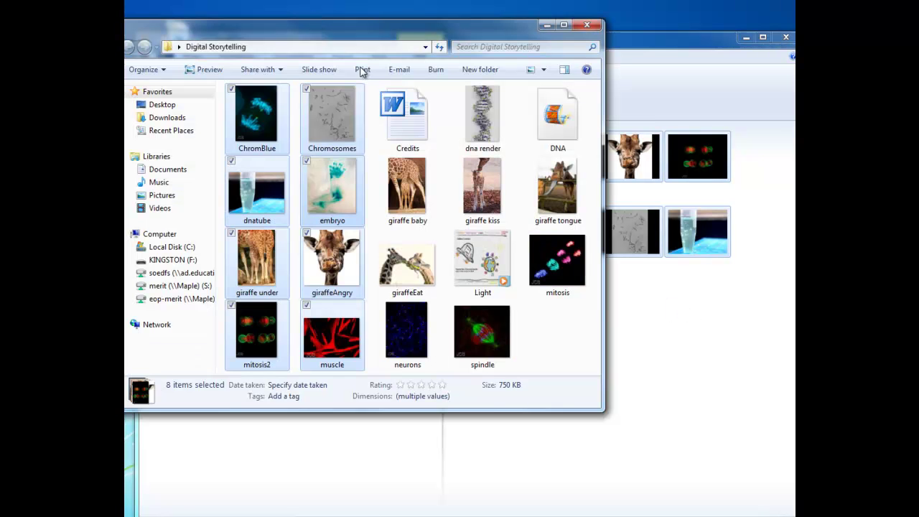
{"action": "left_click_drag", "start_coordinate": [406, 214], "coordinate": [555, 286]}
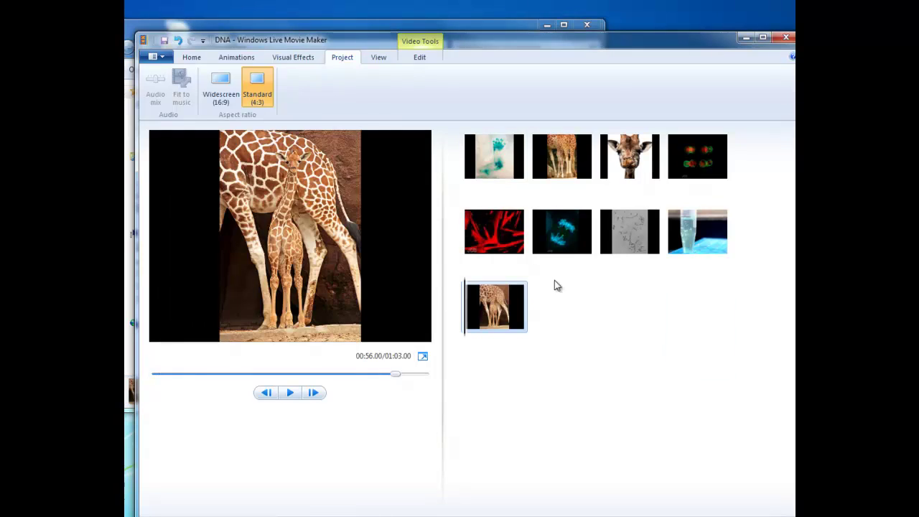
- Add the giraffeEat, neurons, spindle and mitosis photos to the storyboard
{"action": "left_click", "coordinate": [359, 25]}
{"action": "left_click_drag", "start_coordinate": [372, 270], "coordinate": [664, 366]}
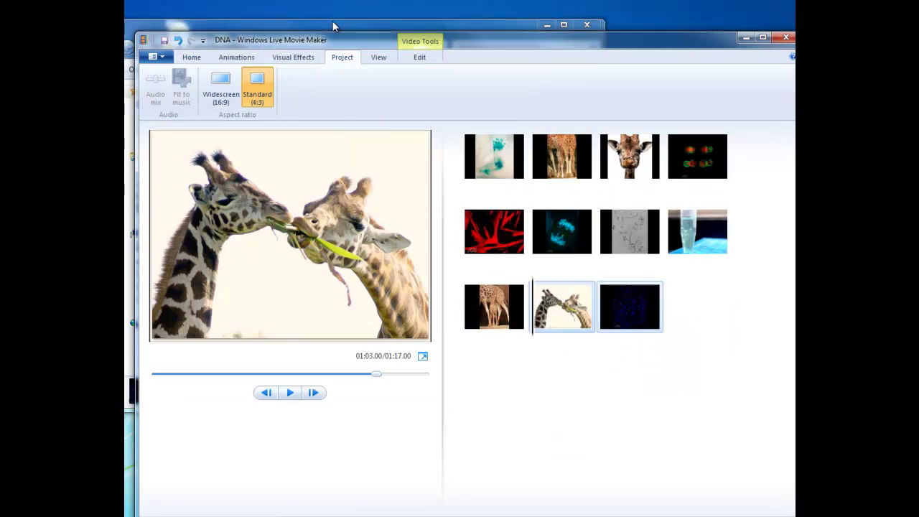
{"action": "left_click", "coordinate": [359, 24]}
{"action": "left_click_drag", "start_coordinate": [498, 341], "coordinate": [646, 361]}
{"action": "left_click", "coordinate": [384, 23]}
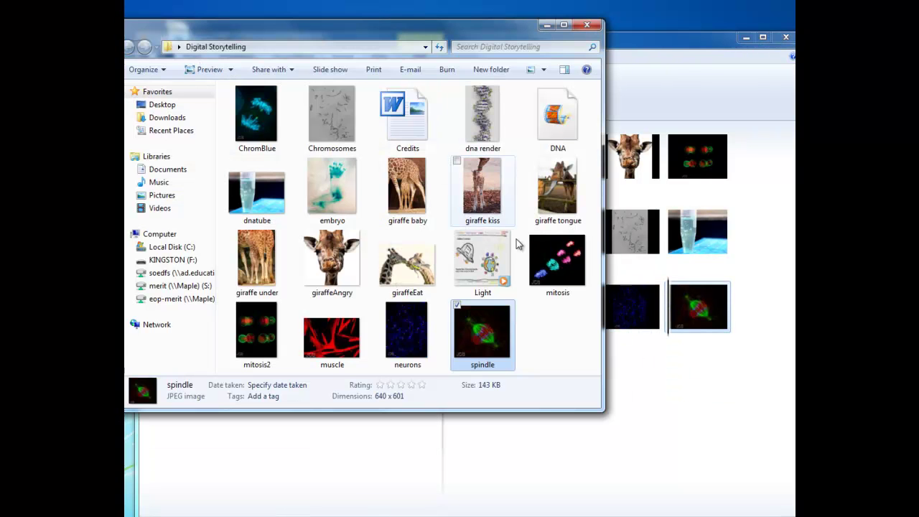
{"action": "left_click_drag", "start_coordinate": [535, 245], "coordinate": [690, 402]}
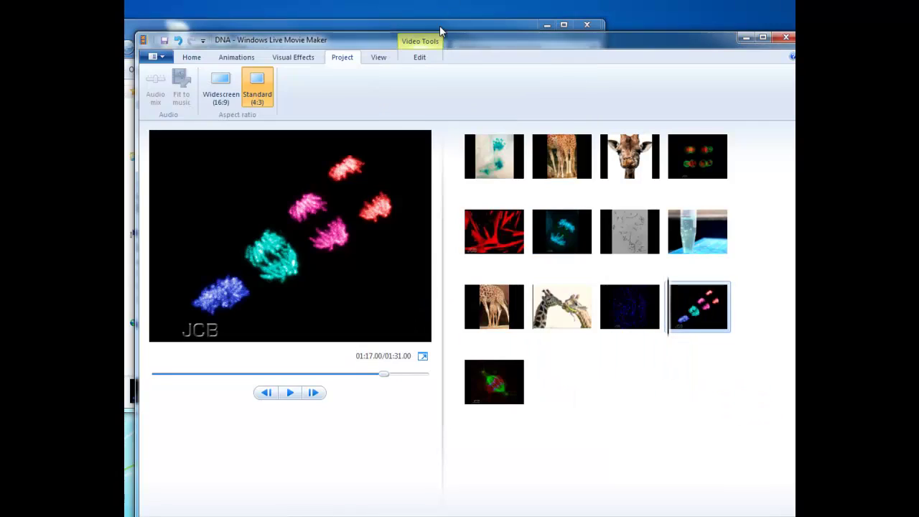
- Add the dna render, giraffe kiss and giraffe tongue photos to the storyboard's end
{"action": "left_click", "coordinate": [443, 23]}
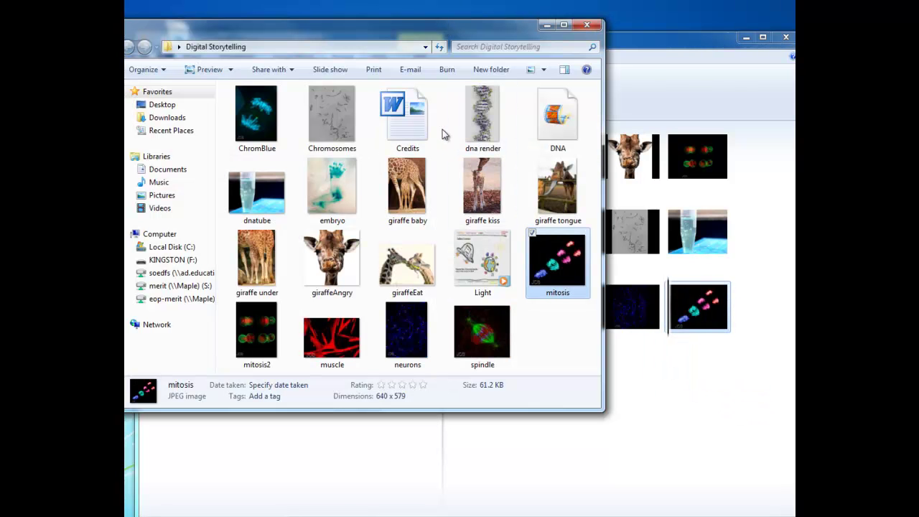
{"action": "left_click_drag", "start_coordinate": [442, 130], "coordinate": [480, 185]}
{"action": "left_click_drag", "start_coordinate": [471, 127], "coordinate": [664, 405]}
{"action": "left_click", "coordinate": [430, 29]}
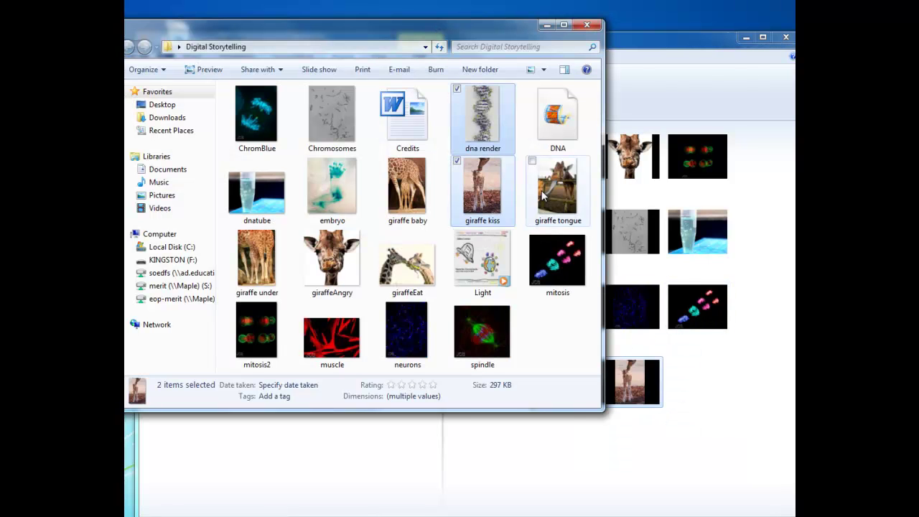
{"action": "left_click_drag", "start_coordinate": [541, 190], "coordinate": [690, 380]}
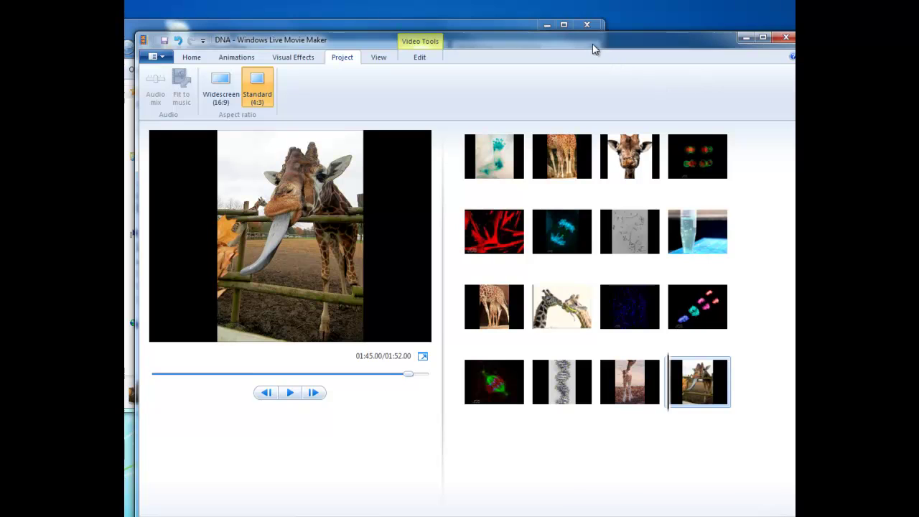
{"action": "left_click_drag", "start_coordinate": [593, 44], "coordinate": [605, 16]}
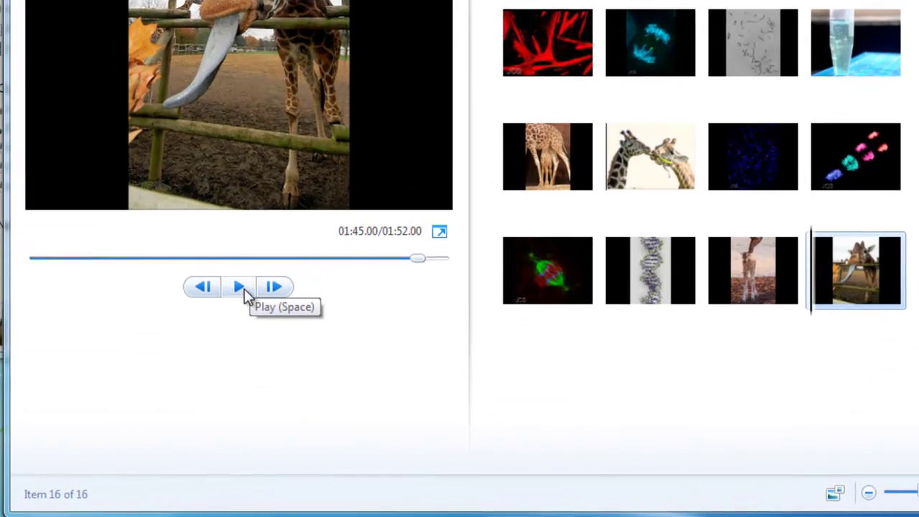
{"action": "left_click", "coordinate": [242, 286]}
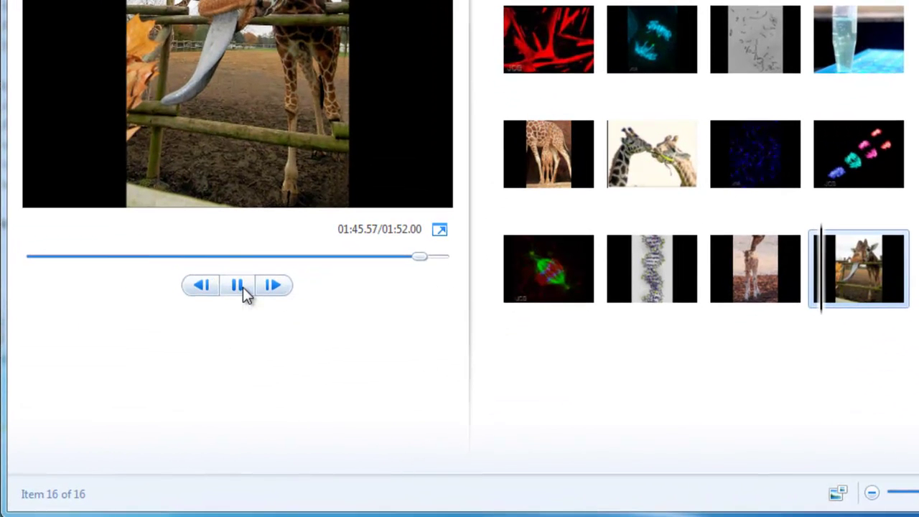
{"action": "left_click_drag", "start_coordinate": [426, 265], "coordinate": [133, 258]}
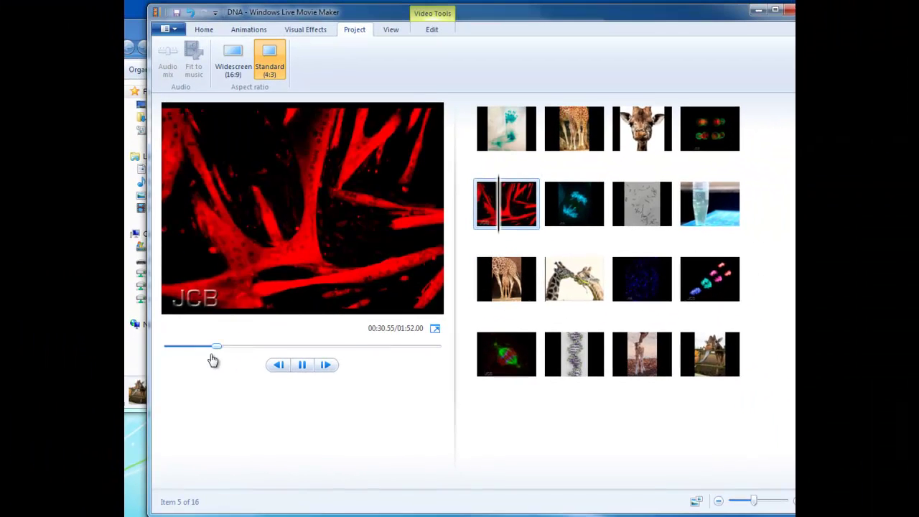
{"action": "left_click", "coordinate": [645, 152]}
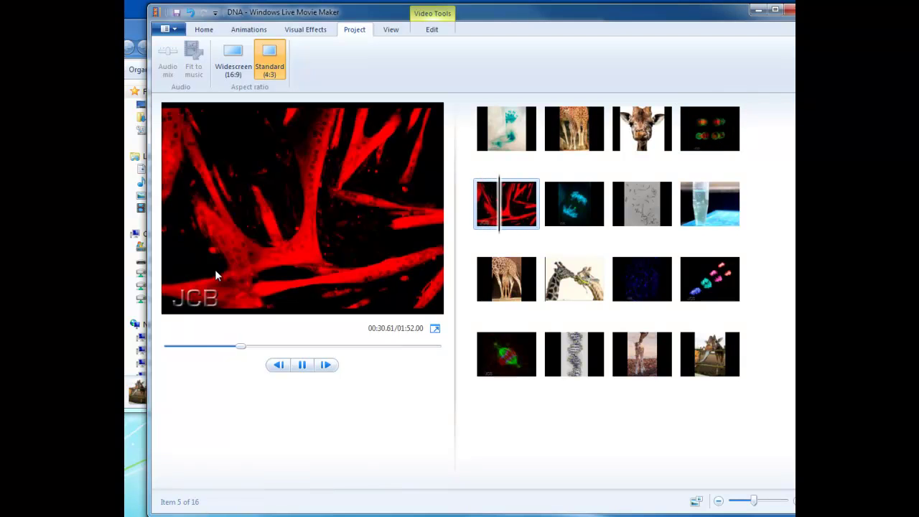
{"action": "left_click", "coordinate": [303, 368]}
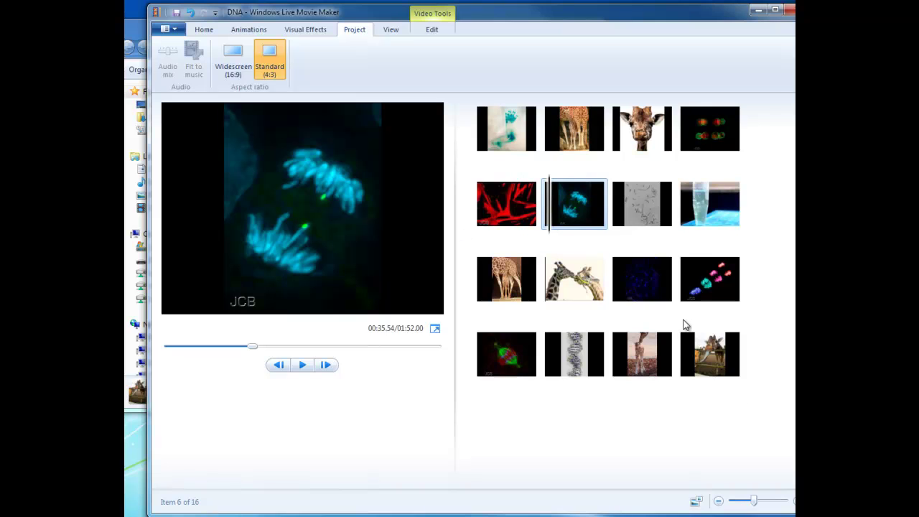
- Select all sixteen photos and set their duration to 3.00 seconds
{"action": "key", "text": "Home"}
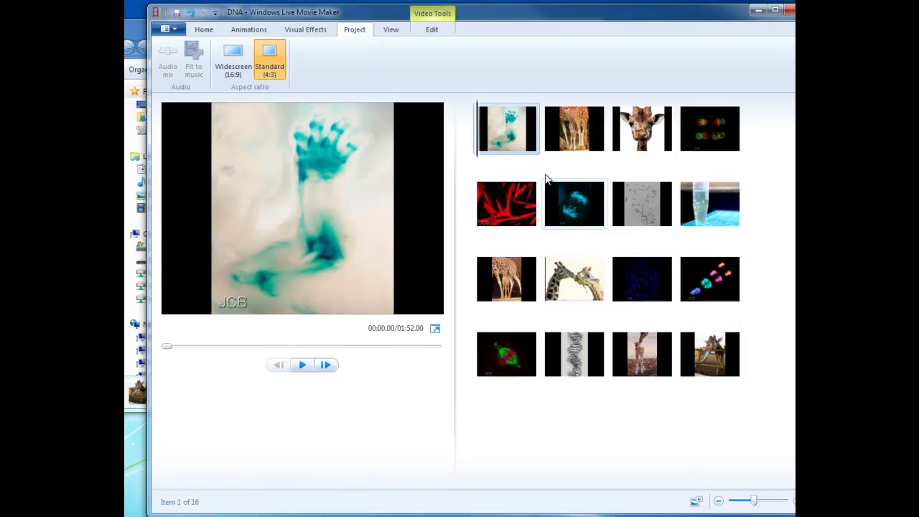
{"action": "left_click", "coordinate": [728, 352], "text": "shift"}
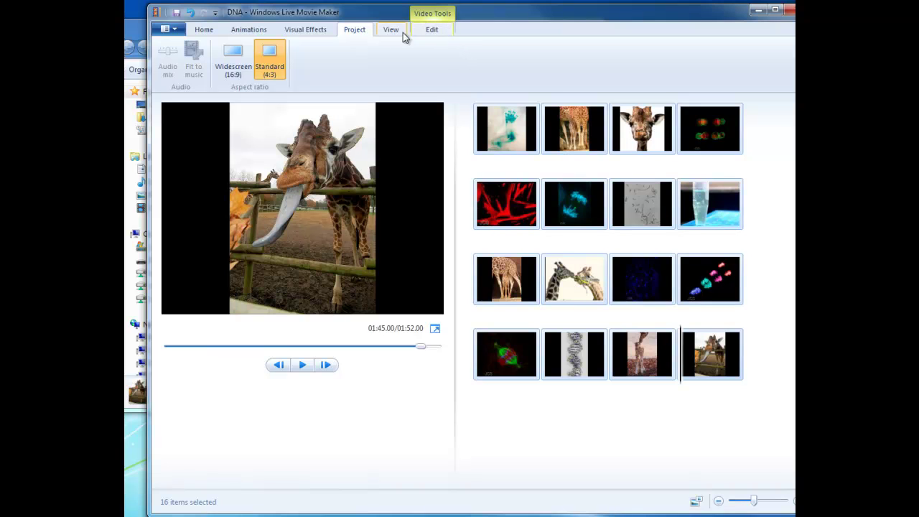
{"action": "left_click", "coordinate": [433, 32]}
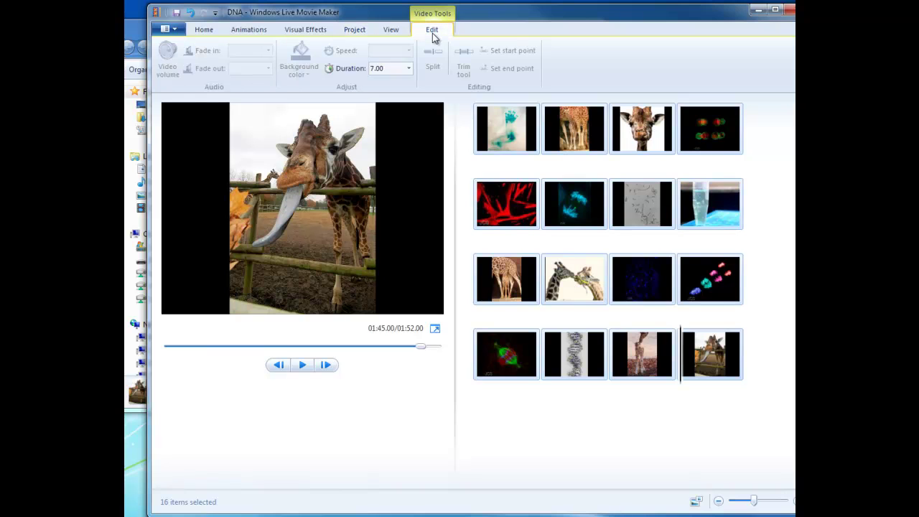
{"action": "left_click", "coordinate": [408, 68]}
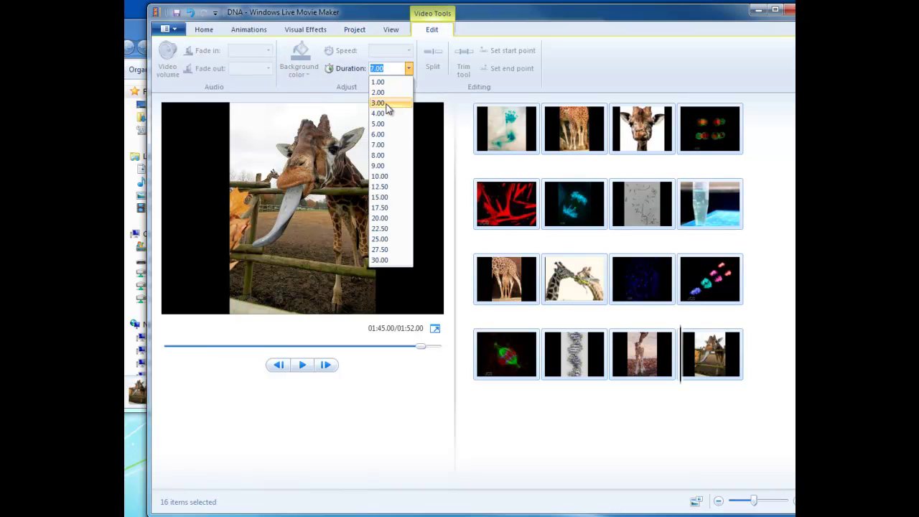
{"action": "left_click", "coordinate": [386, 104]}
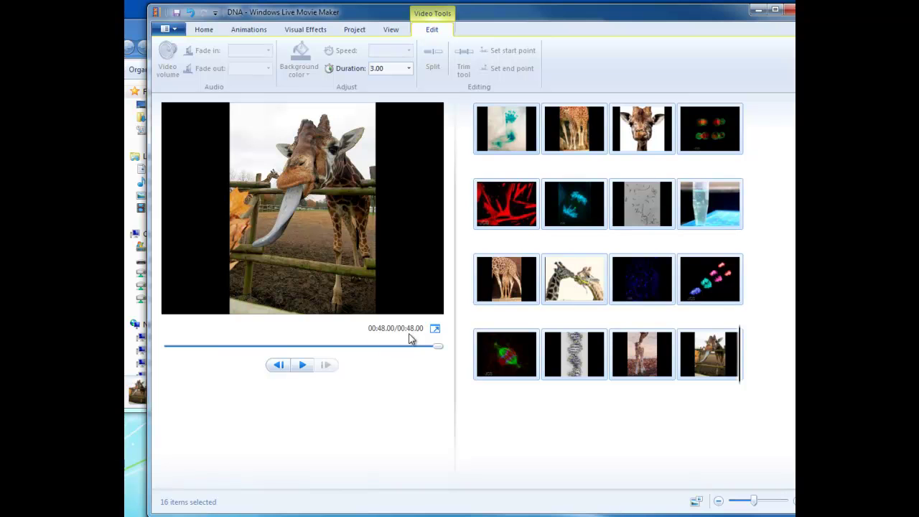
- Preview the movie, then delete the giraffe mother-and-calf photo
{"action": "left_click", "coordinate": [303, 367]}
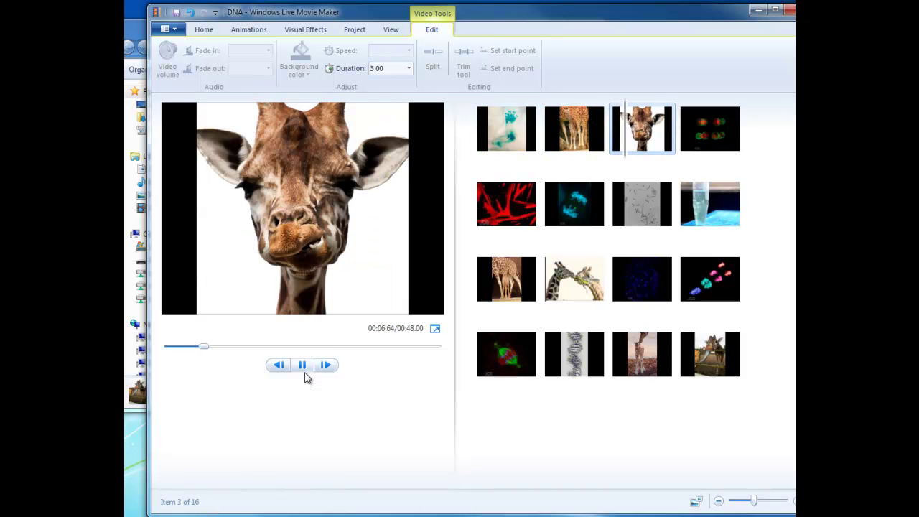
{"action": "left_click", "coordinate": [303, 367]}
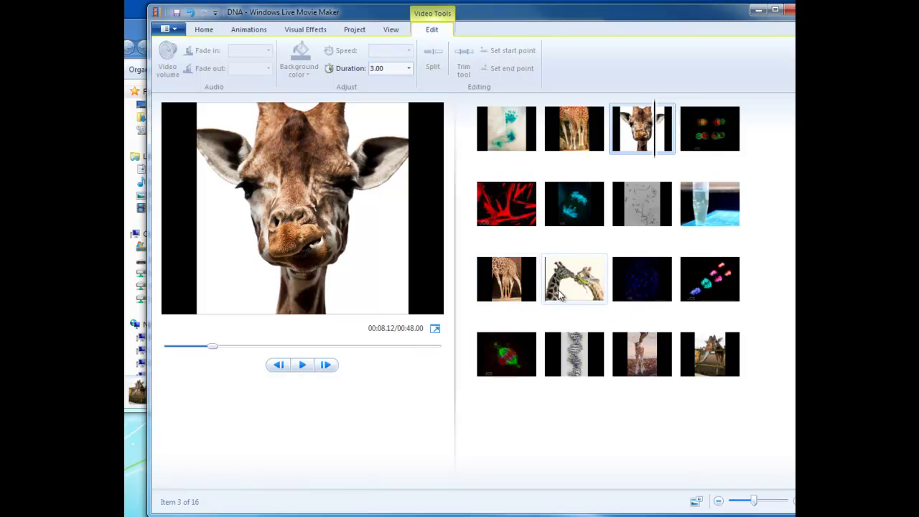
{"action": "left_click", "coordinate": [508, 285]}
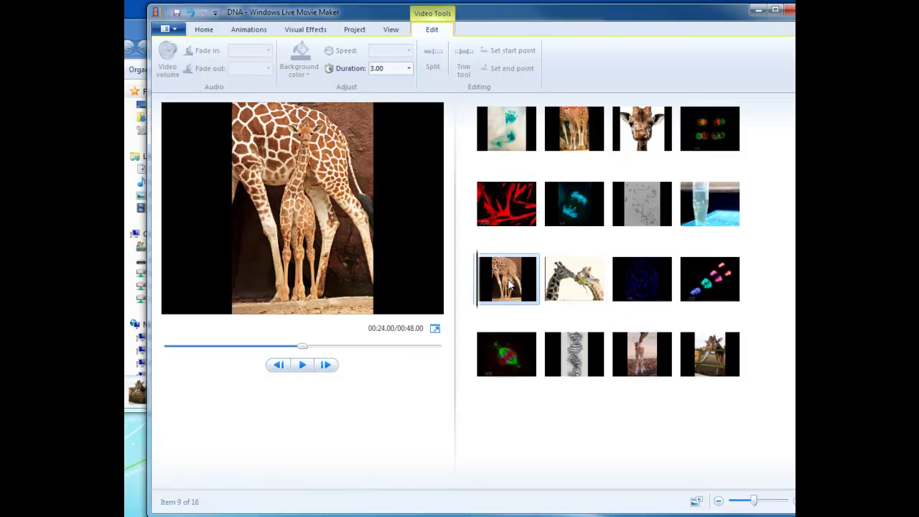
{"action": "key", "text": "Delete"}
- Move the giraffes-eating, tongue and kiss photos to the front, with blue hand after them
{"action": "left_click_drag", "start_coordinate": [508, 285], "coordinate": [610, 140]}
{"action": "left_click_drag", "start_coordinate": [637, 357], "coordinate": [682, 144]}
{"action": "left_click_drag", "start_coordinate": [635, 369], "coordinate": [679, 135]}
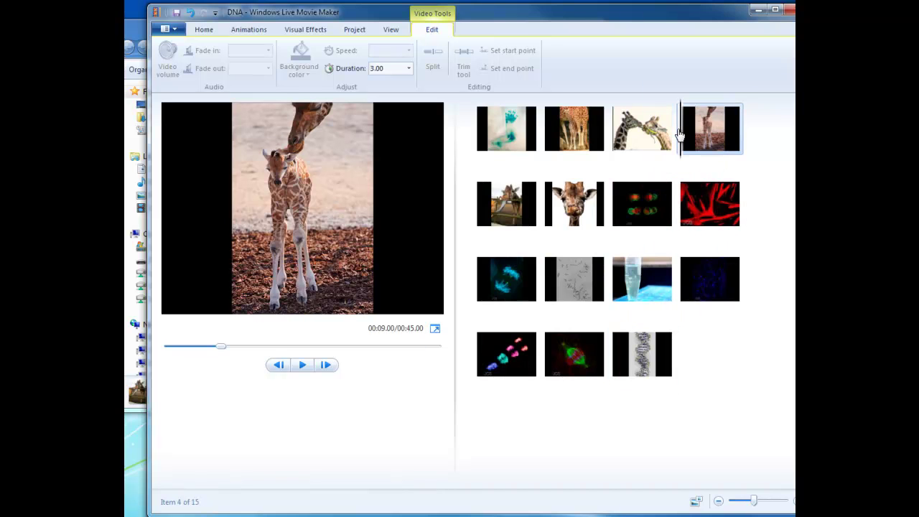
{"action": "left_click_drag", "start_coordinate": [523, 140], "coordinate": [611, 205]}
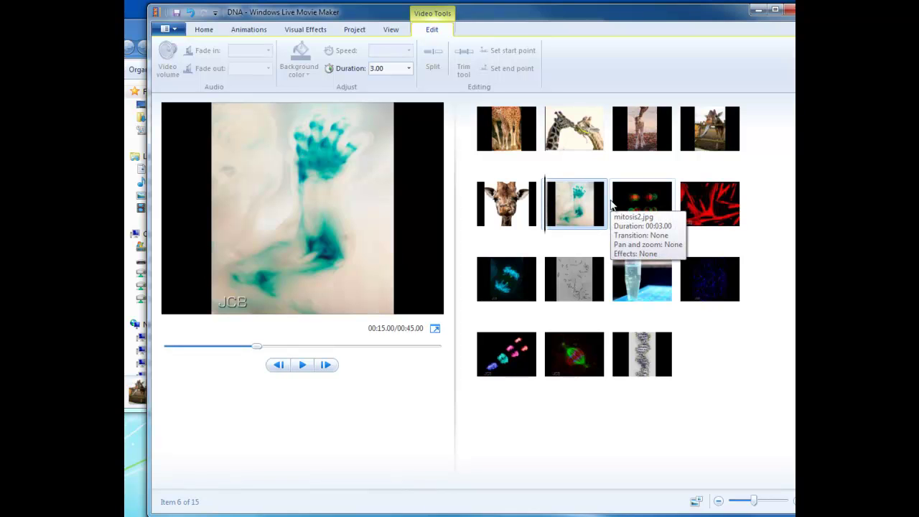